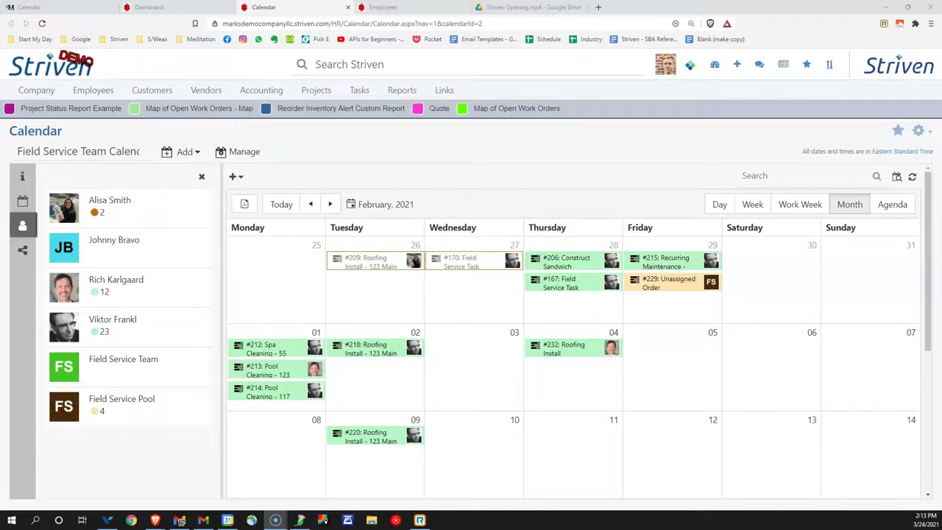
- Check and dismiss the account menu, then list the calendars available from the Field Service Team calendar
left_click(667, 66)
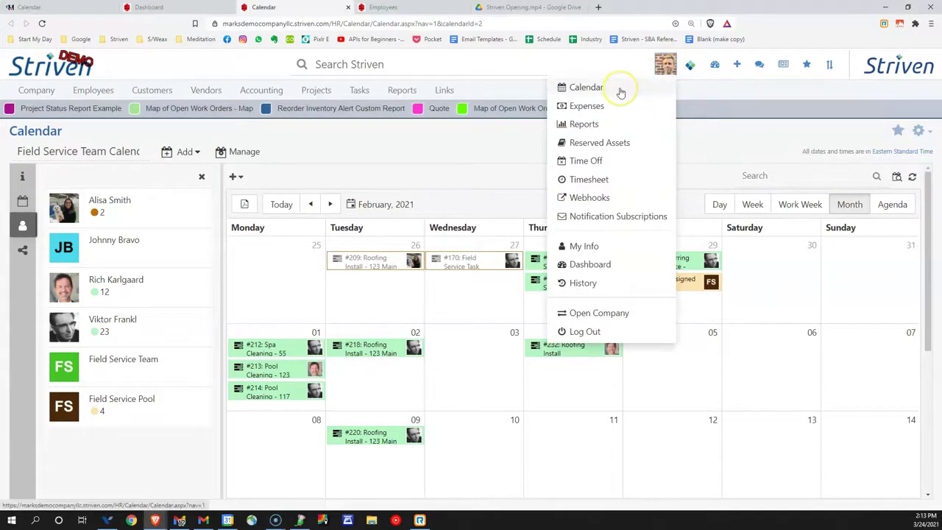
left_click(696, 124)
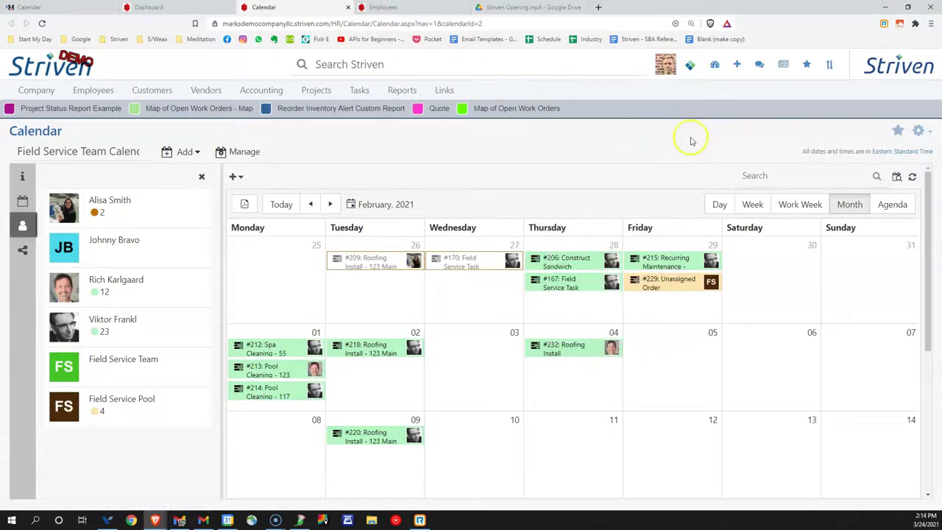
left_click(116, 154)
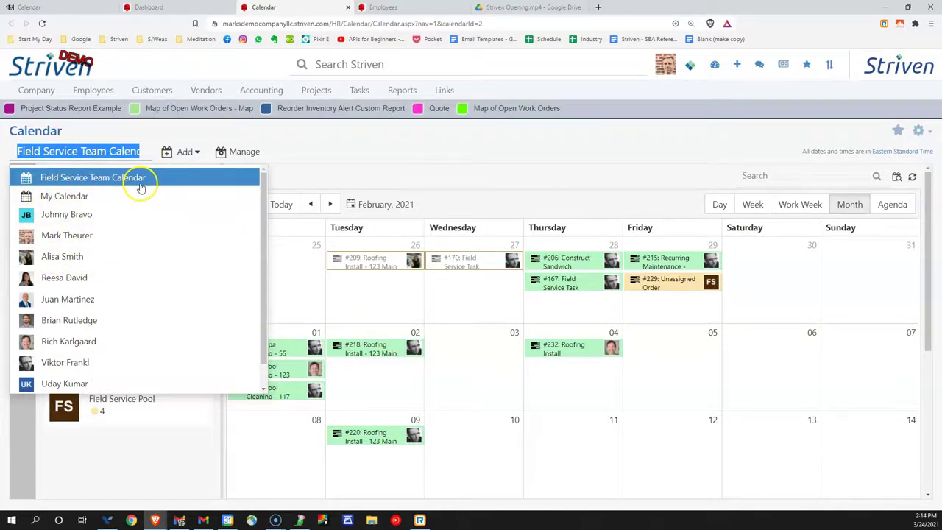
- Keep the Month view and show the Assigned, Unassigned, Completed FS Tasks, Holidays and Time Off categories
left_click(321, 146)
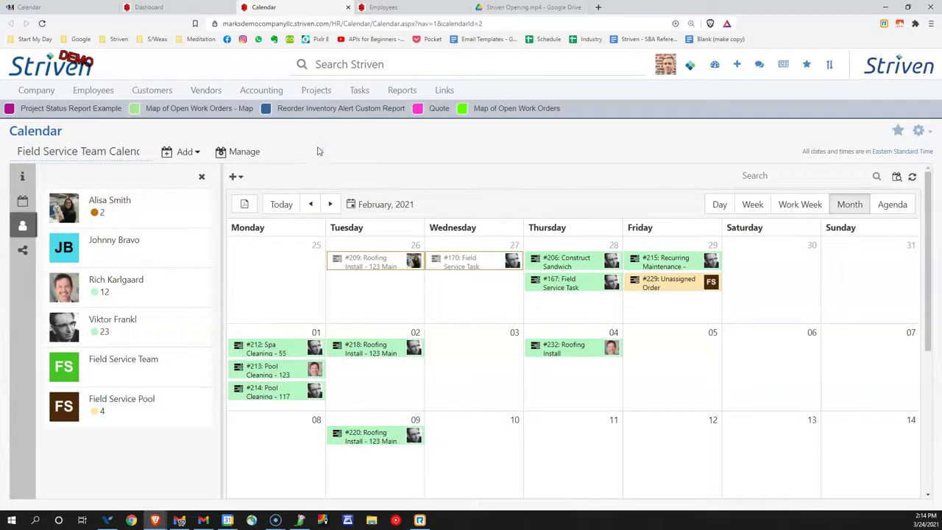
left_click(851, 206)
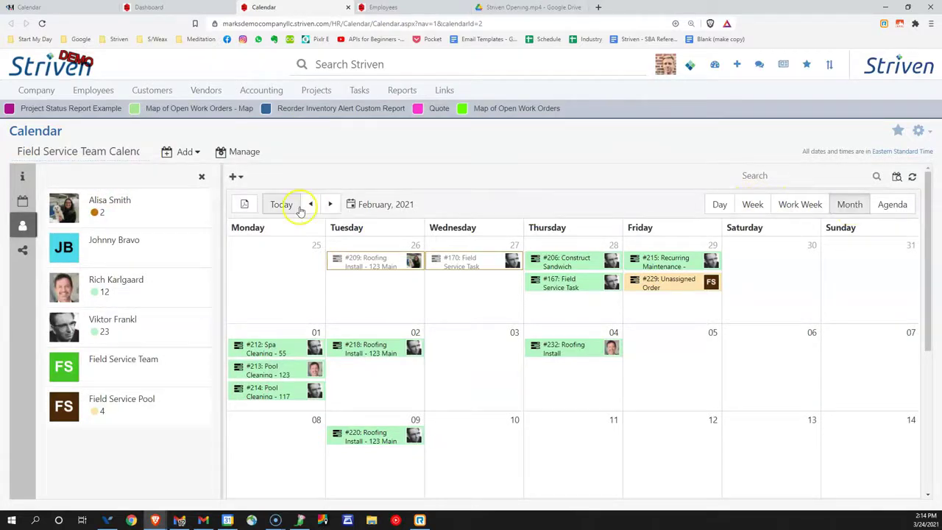
left_click(24, 203)
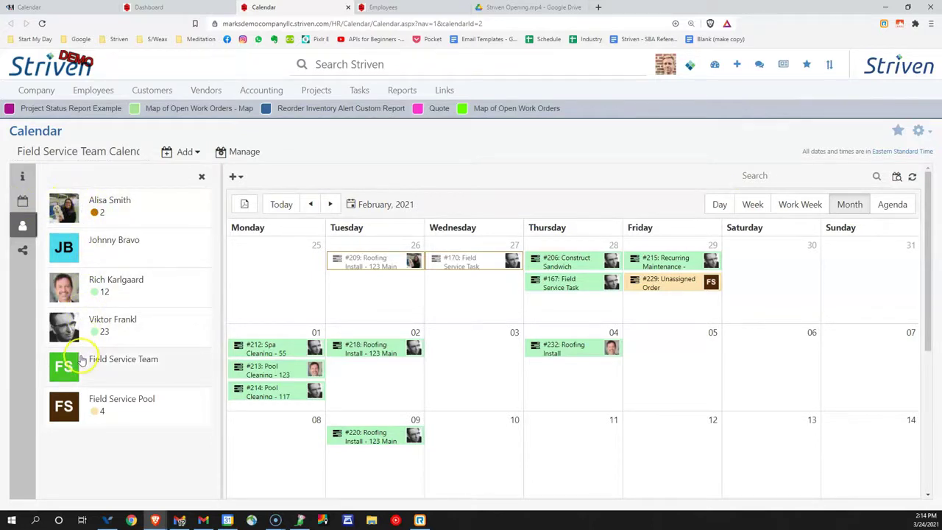
left_click(19, 201)
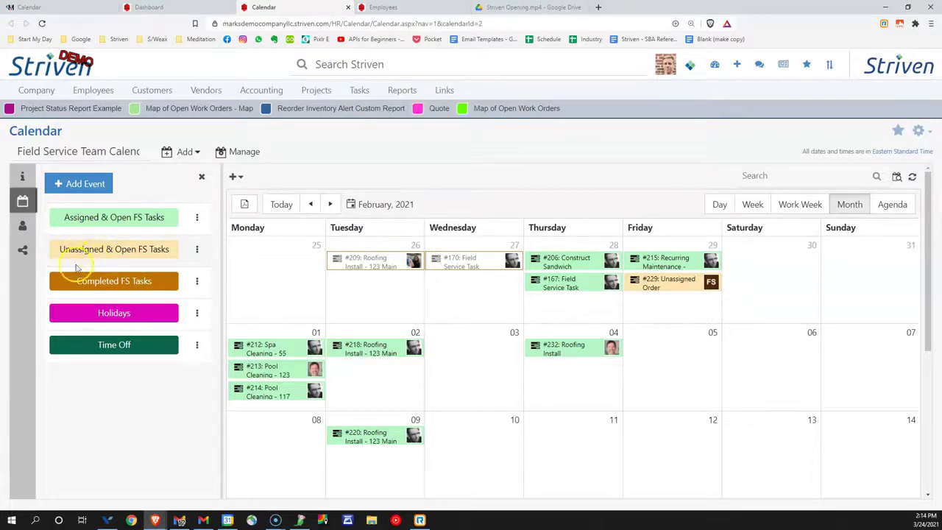
- Show the people list with task counts and move order #229 to Friday 5 February
left_click(22, 225)
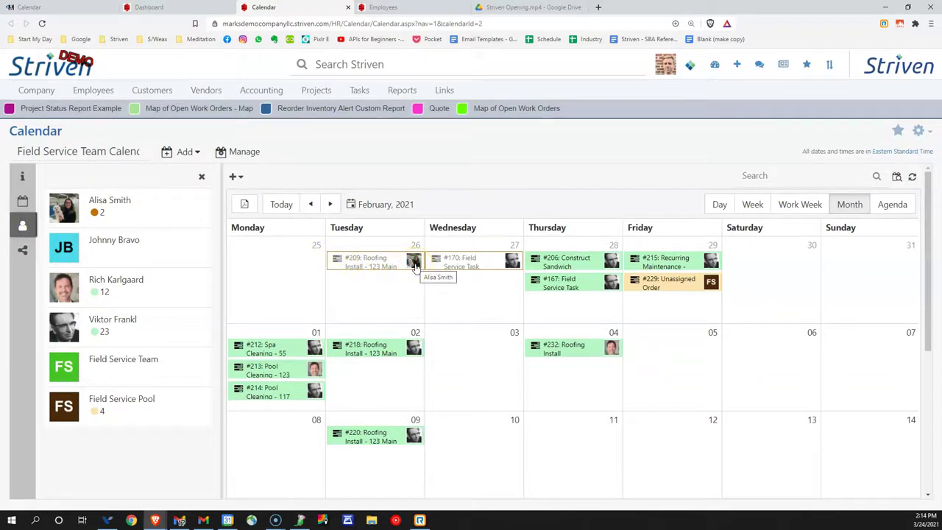
left_click(368, 271)
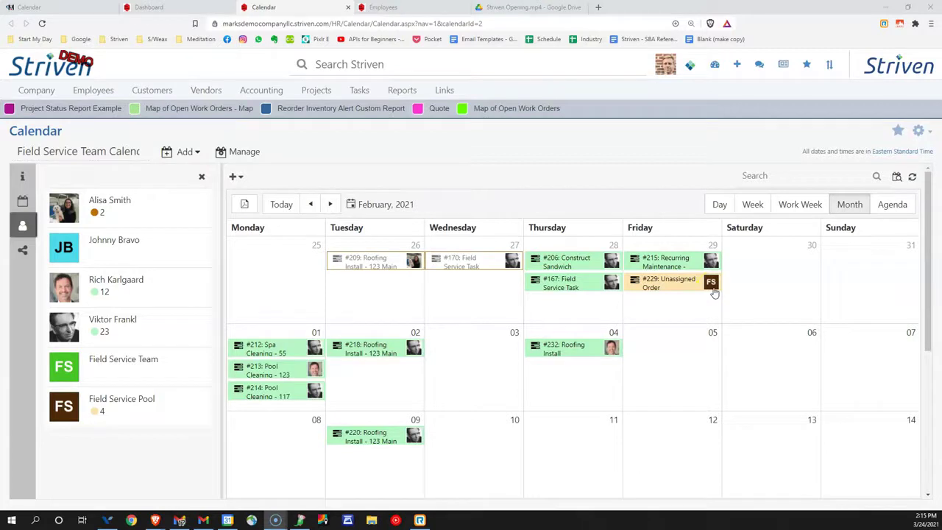
left_click_drag(675, 287, 672, 368)
- Assign order #229 to a technician in the resource list, then show the 25–29 January work week
left_click(673, 352)
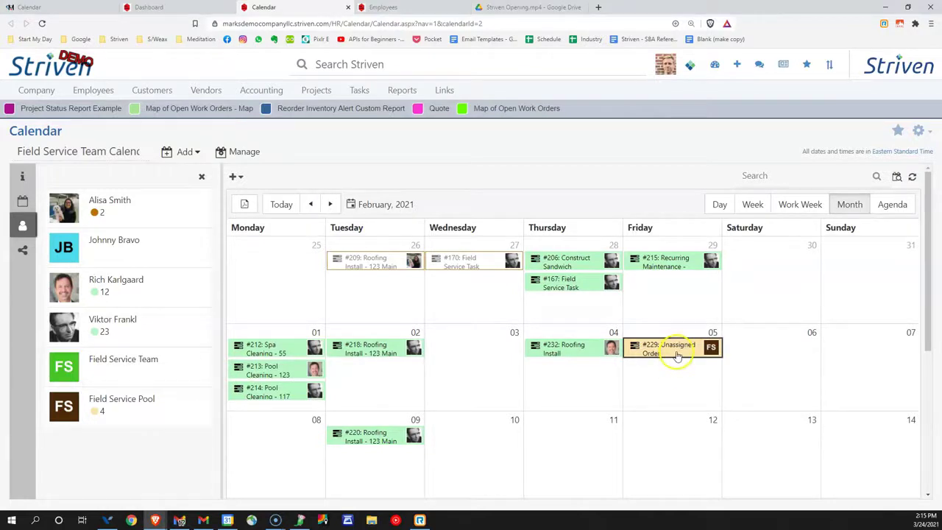
left_click_drag(679, 354, 103, 292)
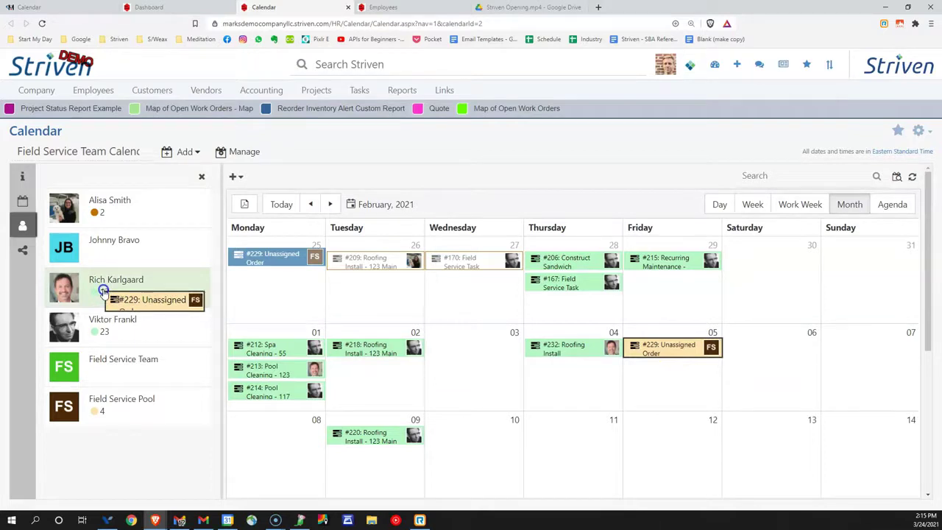
left_click_drag(104, 293, 103, 292)
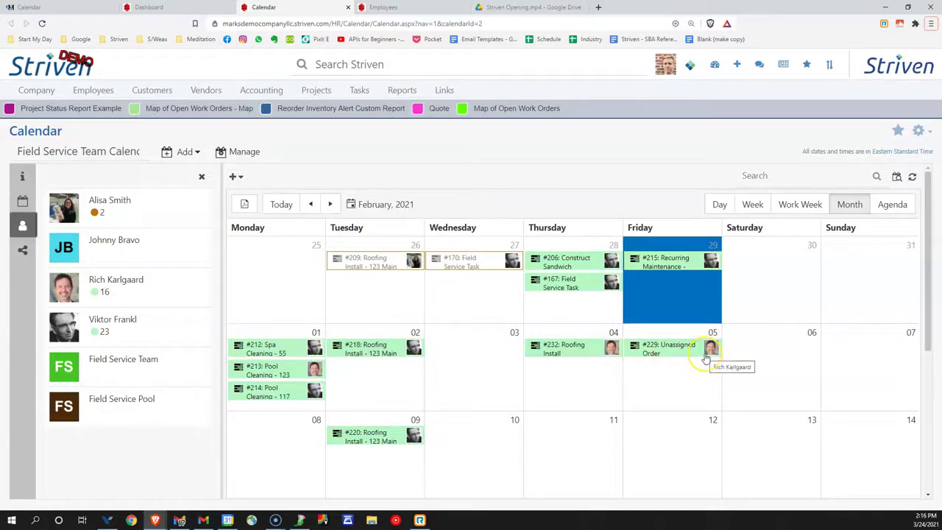
left_click(680, 351)
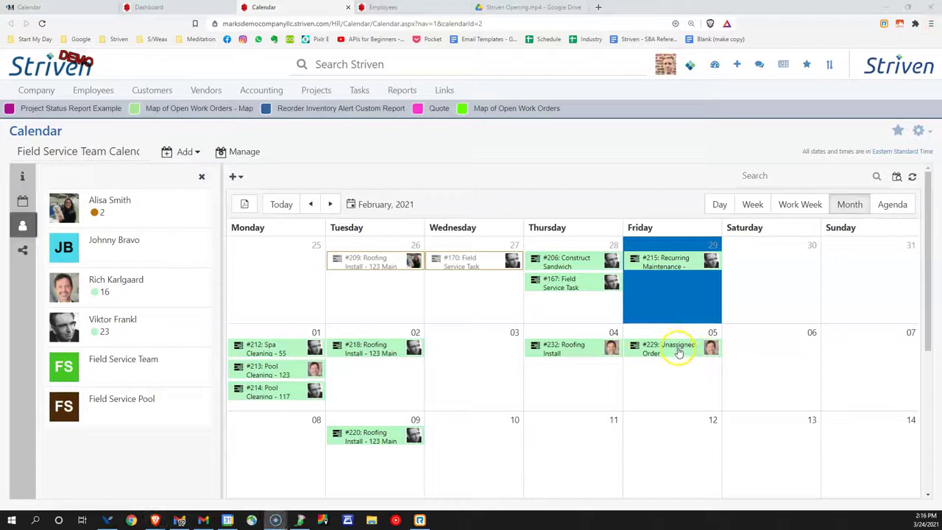
left_click(802, 206)
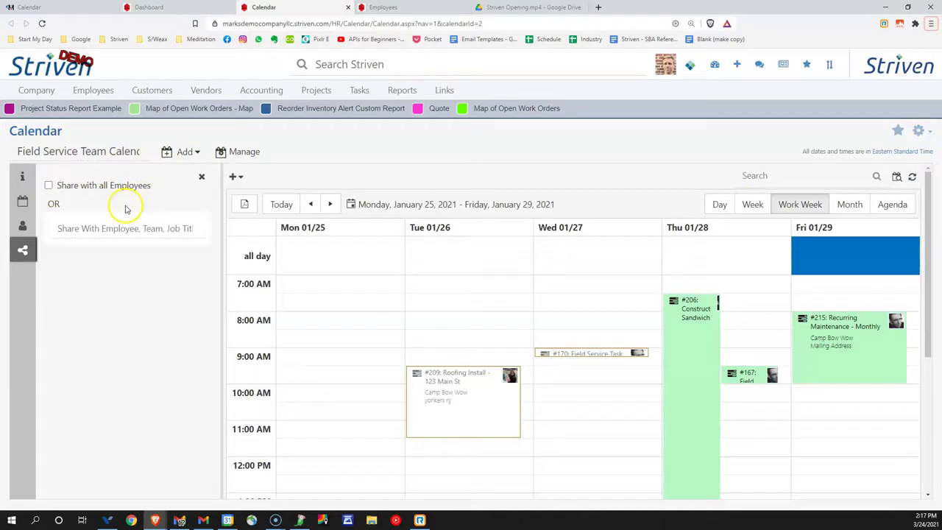
- Browse a new event's Type list to Milestones without adding it, returning to the people list
left_click(163, 261)
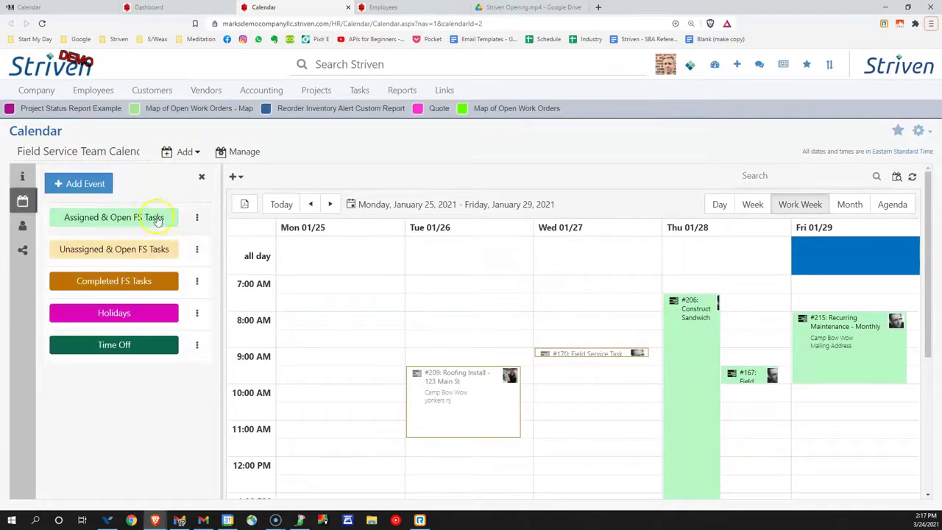
left_click(100, 188)
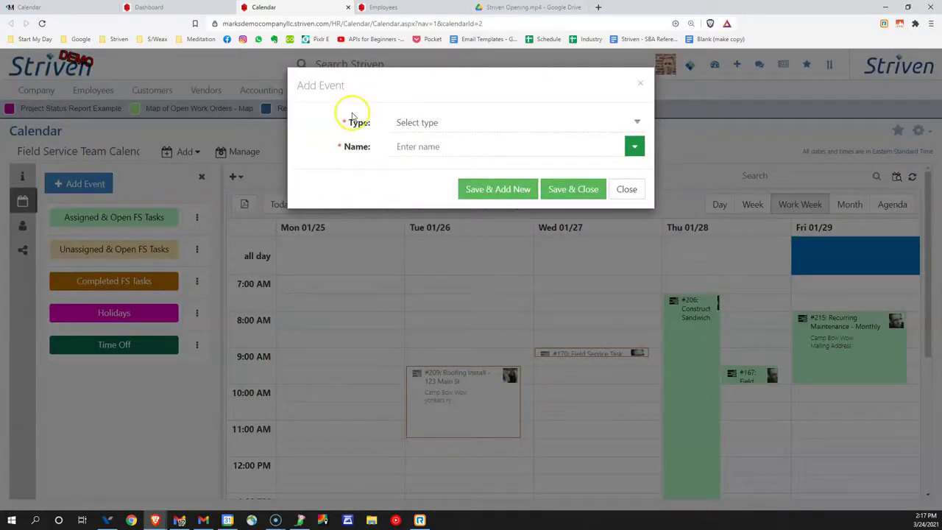
left_click(420, 122)
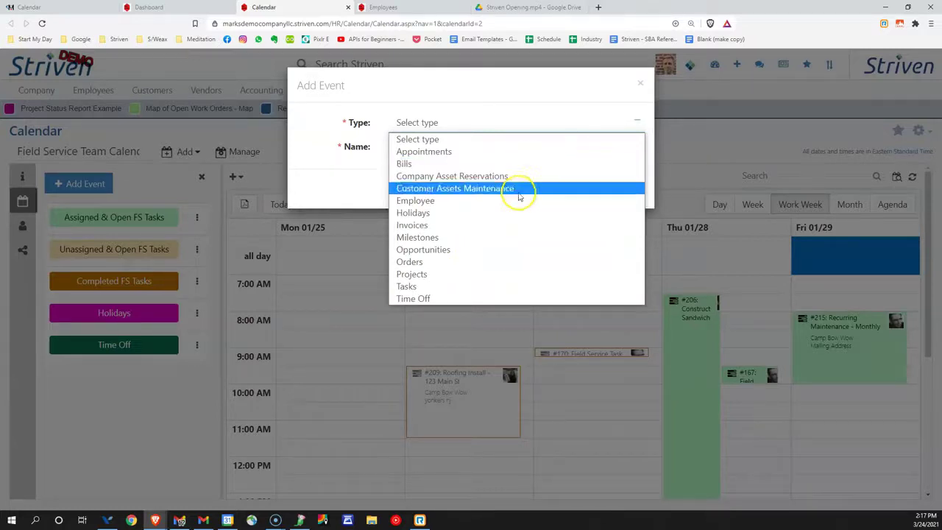
left_click(491, 239)
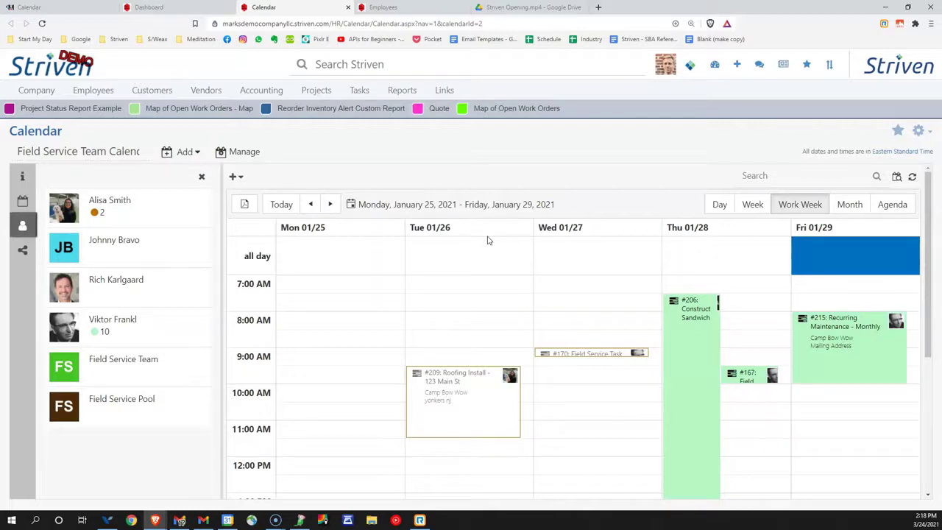
- Reassign the Thursday #206 Construct Sandwich task to another technician, bringing them to 6 tasks
left_click(484, 243)
left_click_drag(700, 349, 137, 278)
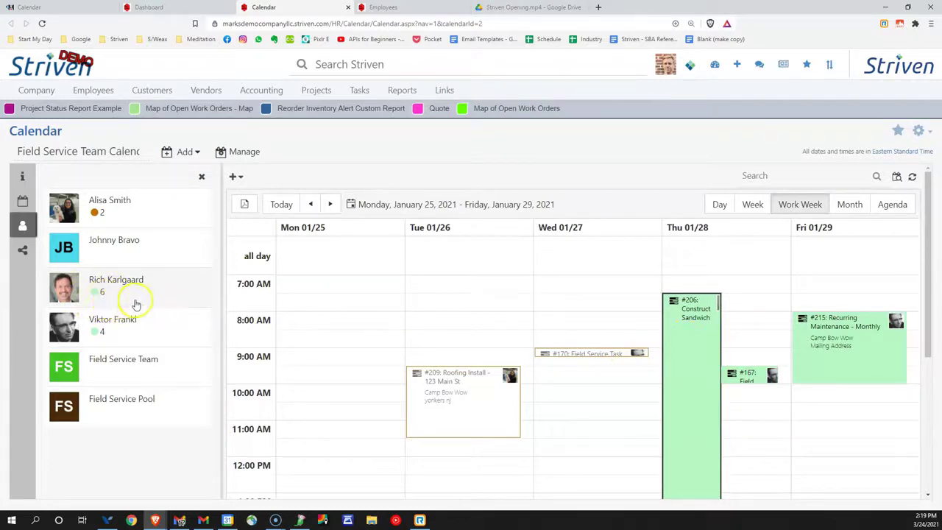
left_click(357, 101)
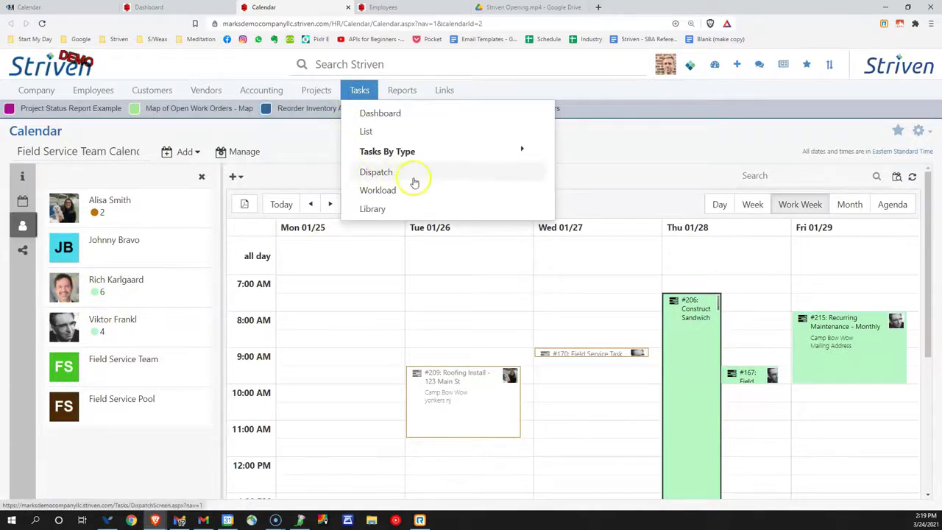
- Open the Task Dispatch page and expand the Field Service Pool to reach task #249
left_click(424, 197)
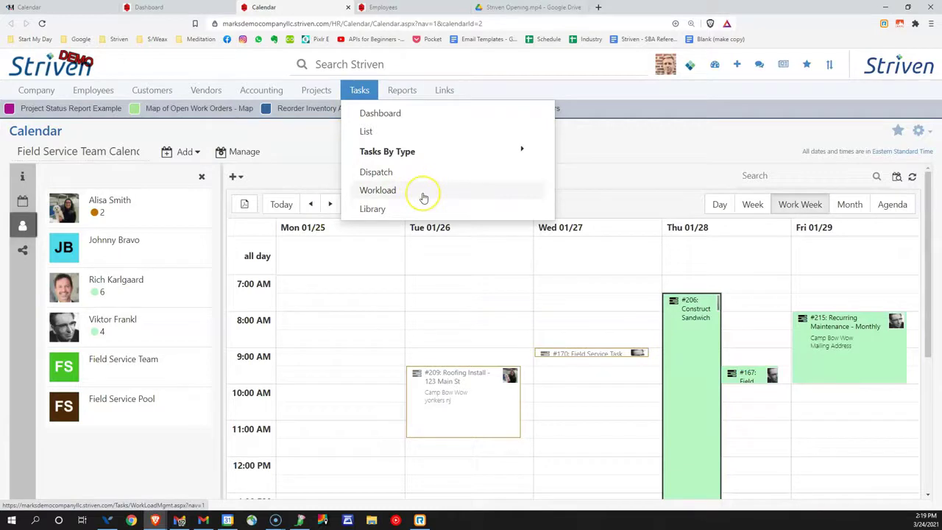
left_click(423, 179)
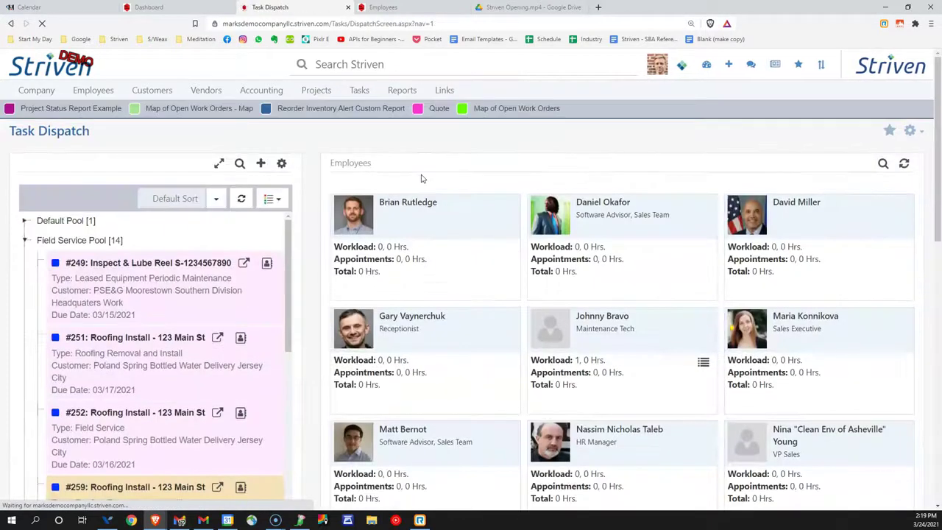
left_click(423, 181)
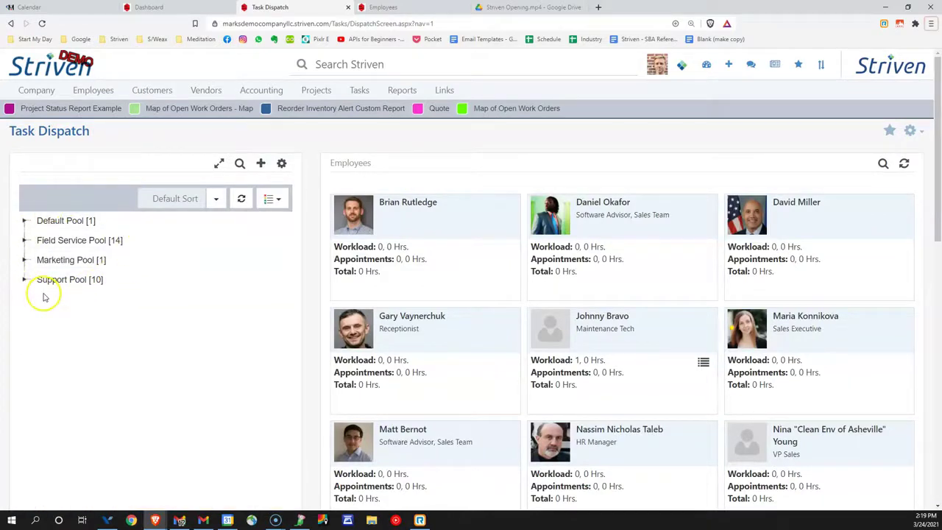
left_click(25, 241)
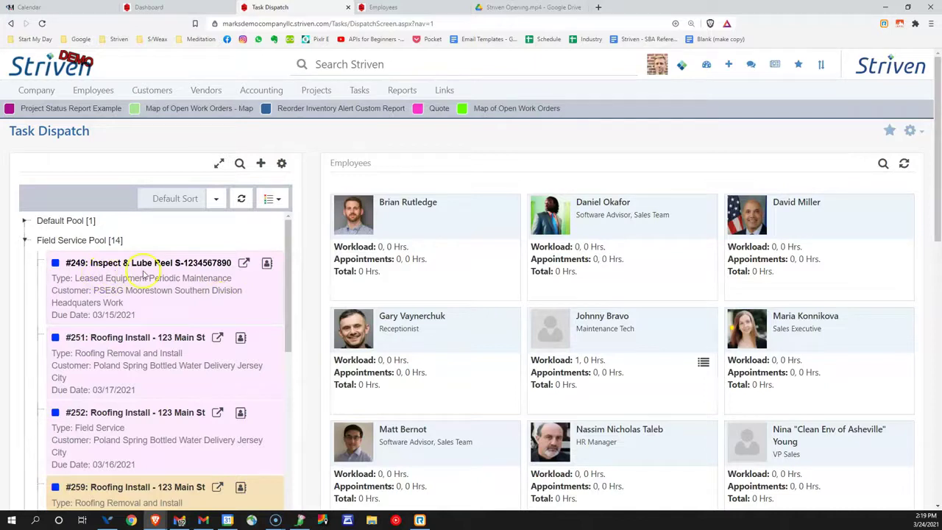
left_click_drag(202, 287, 885, 171)
- Filter employees to Field Service Team only, showing workloads of 10.14, 18.85 and 22.53 hours
left_click(885, 171)
left_click(169, 172)
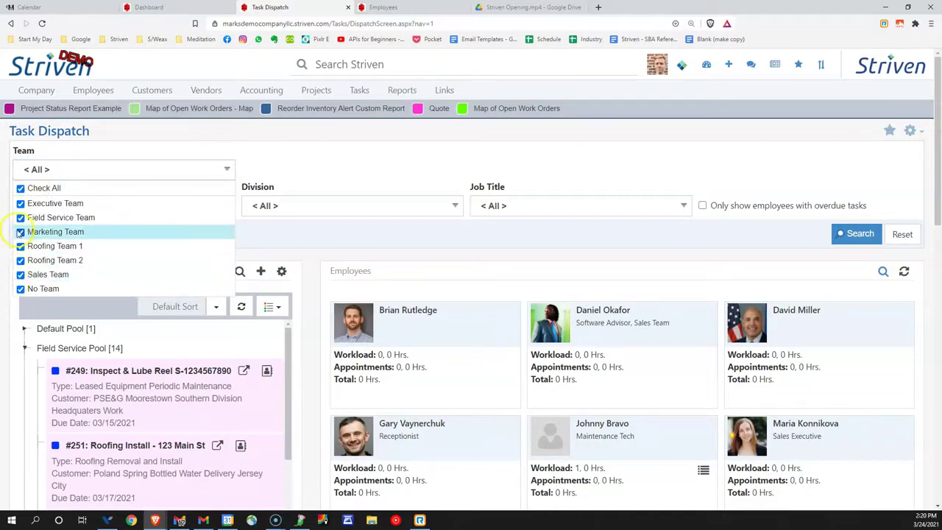
left_click(20, 189)
left_click(20, 219)
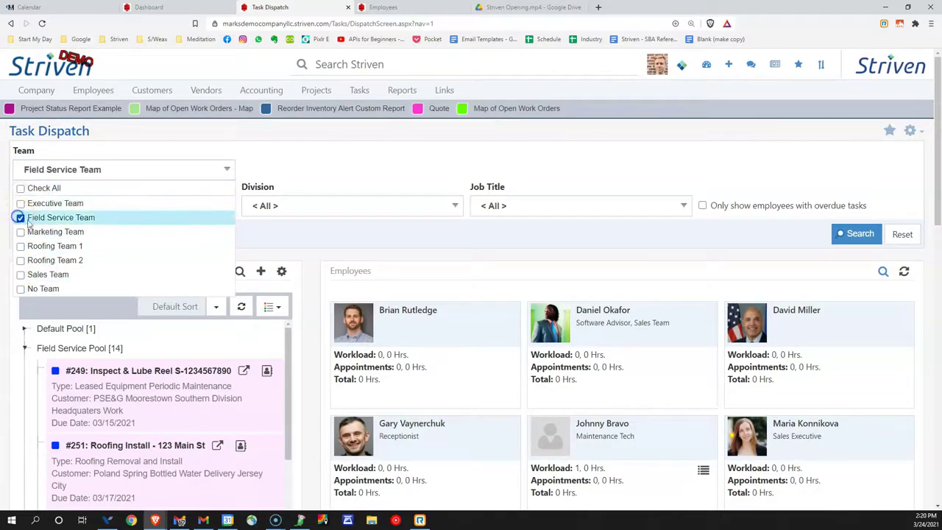
left_click(852, 237)
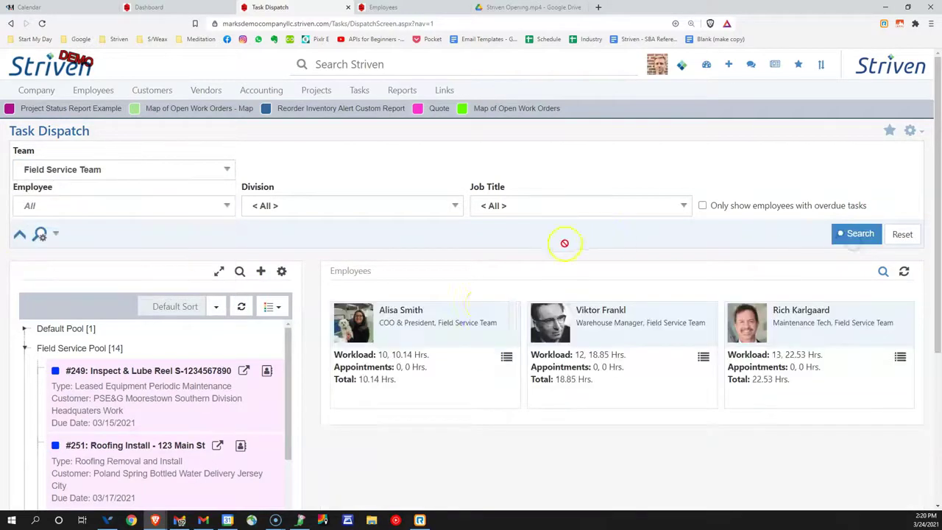
scroll(558, 344, "down", 1)
left_click_drag(559, 344, 347, 311)
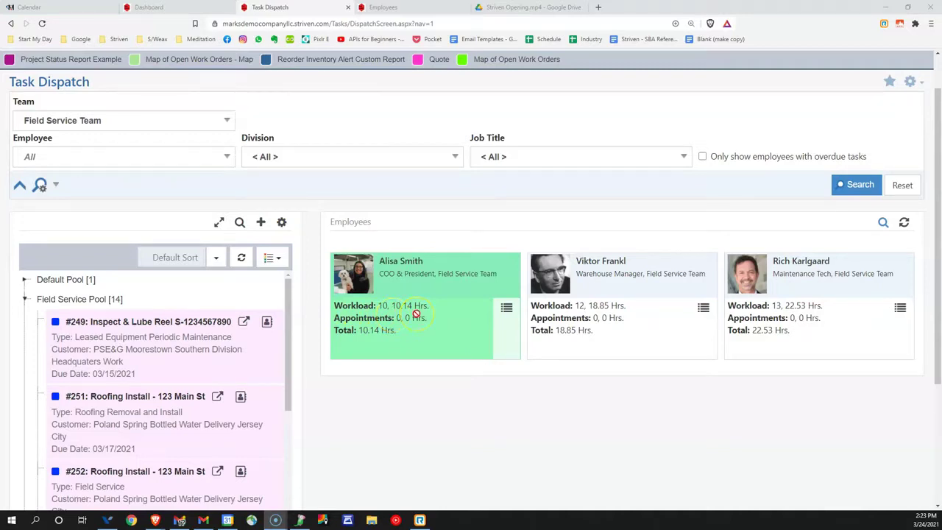
- Drop task #249 onto the chosen technician's card, raising her to 11 tasks and the pool to 13
left_click_drag(531, 326, 579, 318)
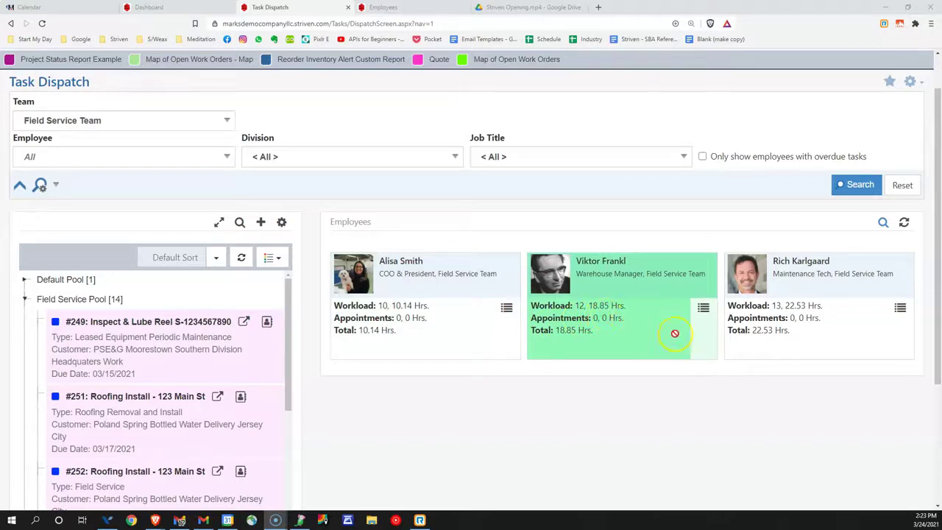
left_click_drag(674, 332, 776, 318)
left_click_drag(777, 413, 564, 316)
left_click_drag(723, 332, 378, 431)
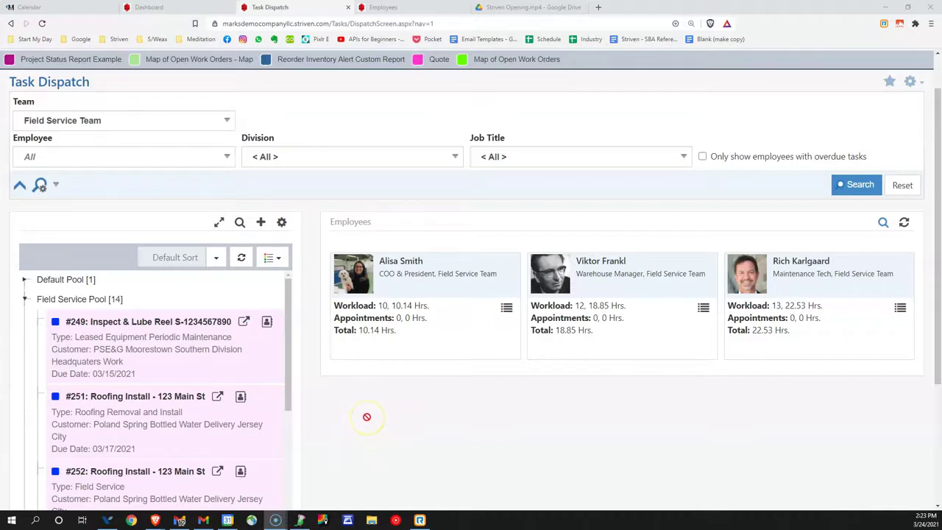
left_click_drag(353, 410, 401, 328)
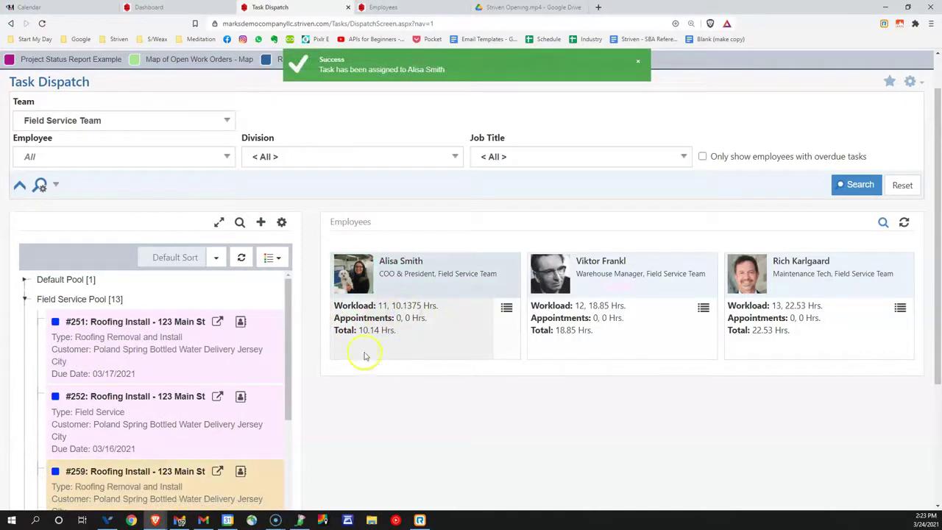
- Open the technician's workload details and review task #66 'Don't forget to cross your fingers' in its own tab
left_click(507, 308)
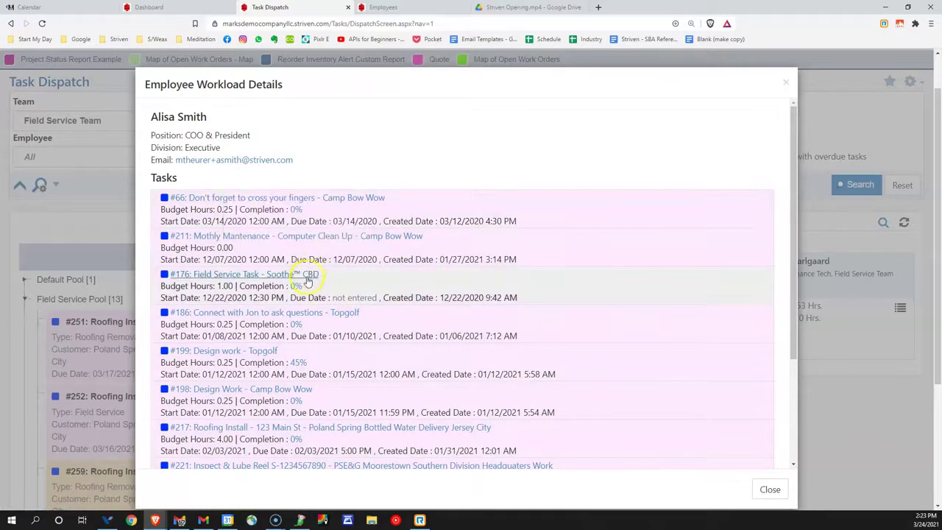
left_click(214, 199)
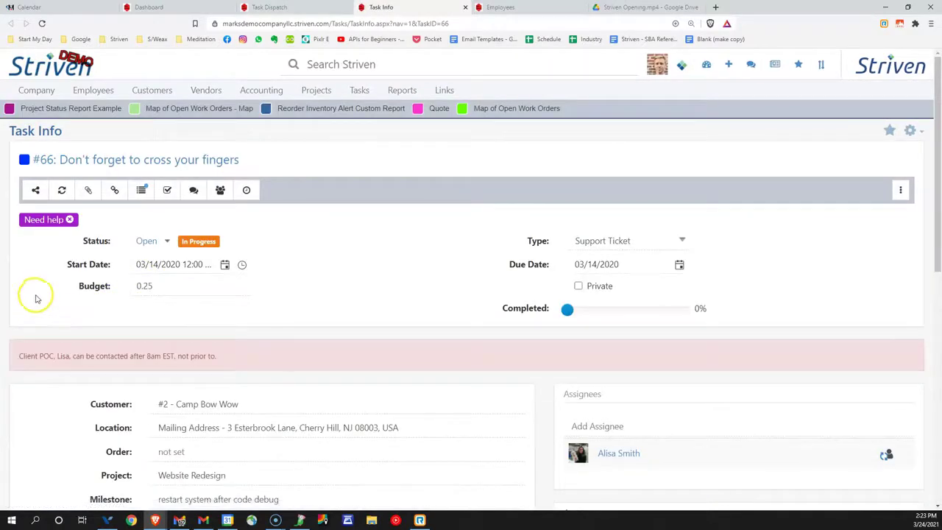
scroll(32, 296, "down", 3)
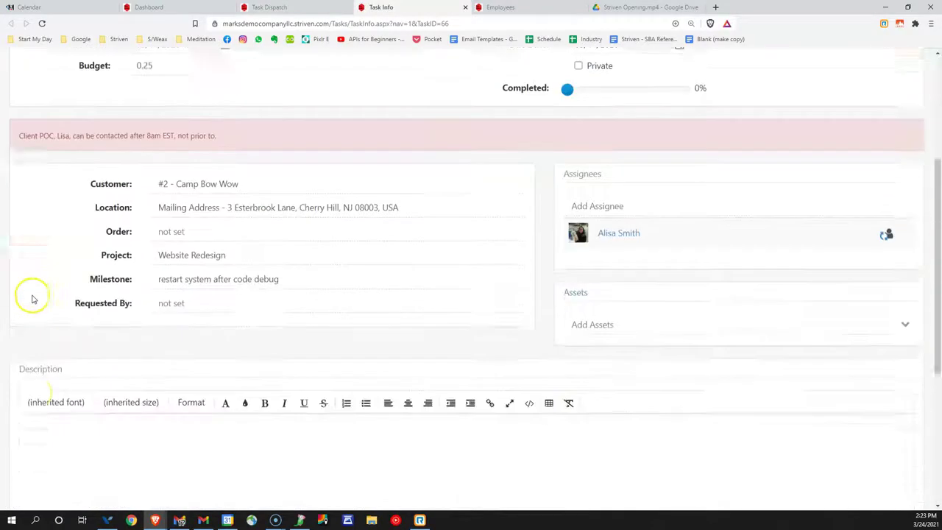
scroll(61, 410, "down", 4)
scroll(65, 430, "up", 7)
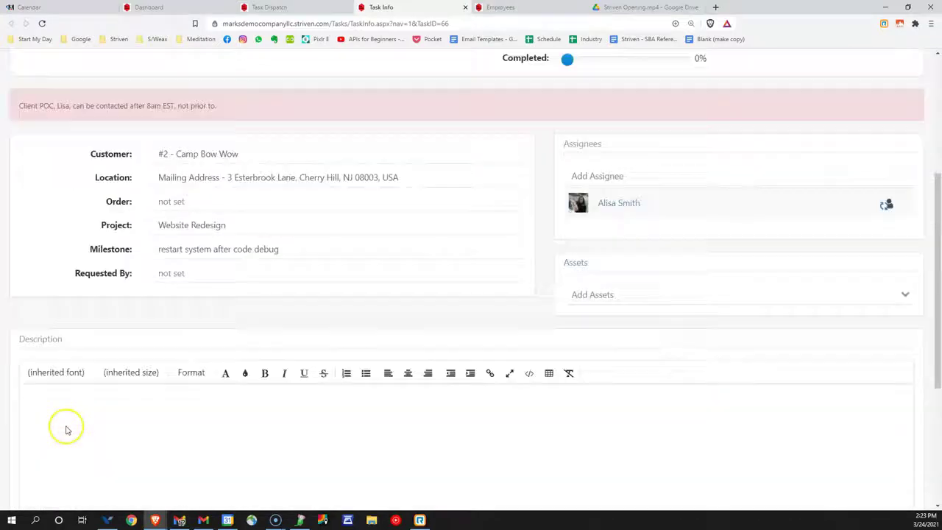
- Return to the Task Dispatch board, close the workload details, and bring up the Tasks menu
key("ctrl+shift+Tab")
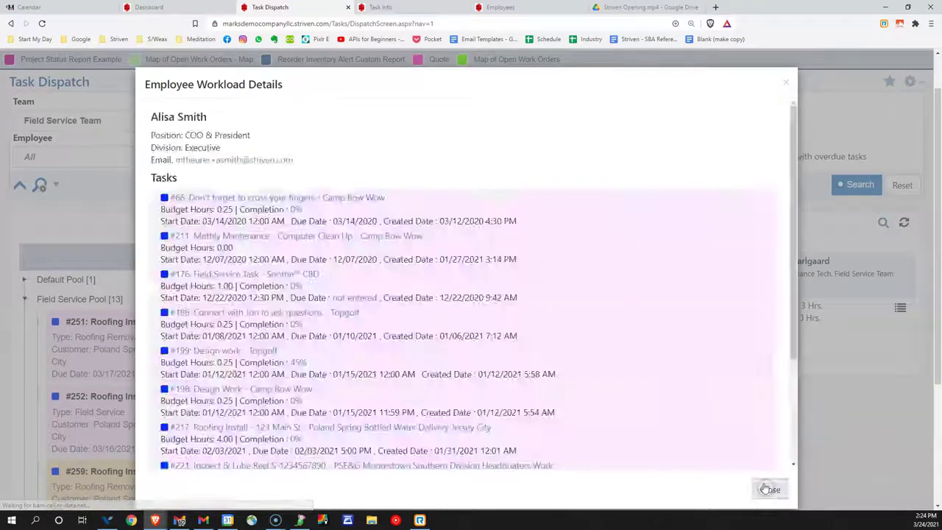
left_click(770, 489)
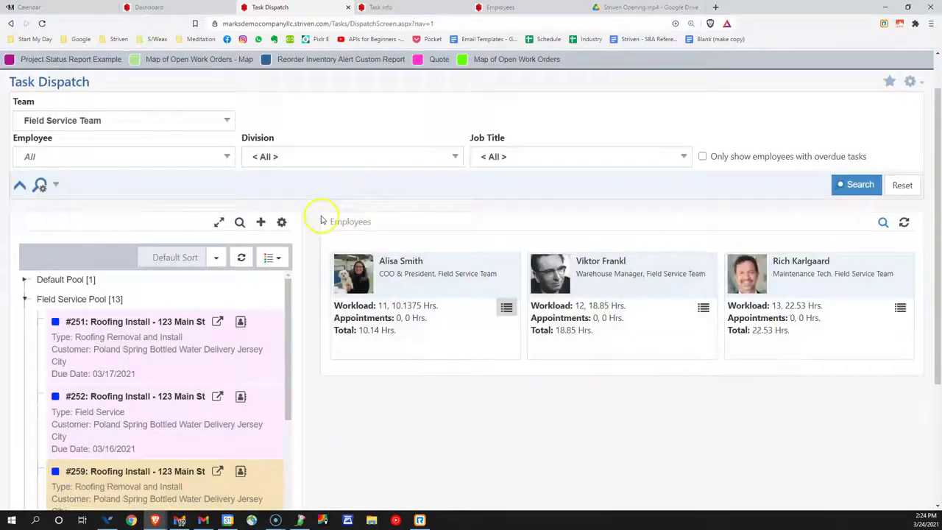
scroll(319, 215, "up", 1)
left_click(361, 98)
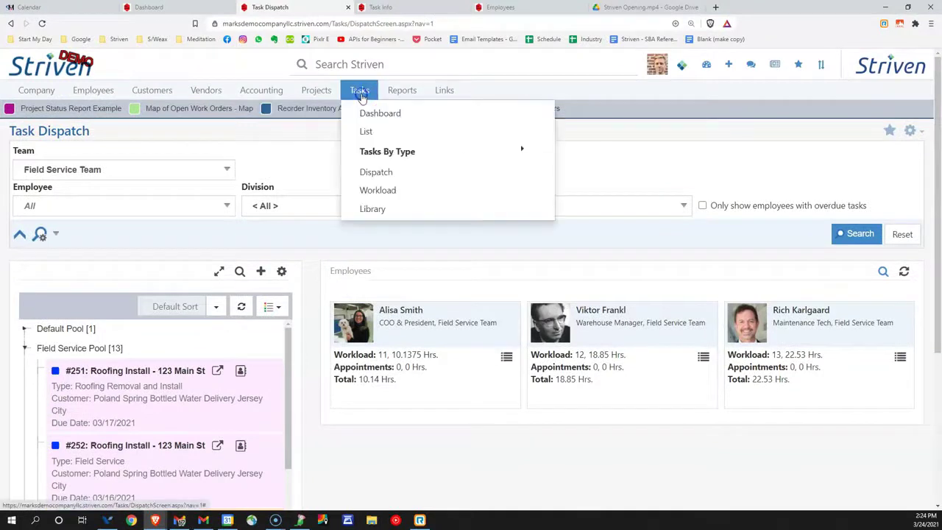
- Open the Workload report and limit its Team filter to Field Service Team
left_click(390, 191)
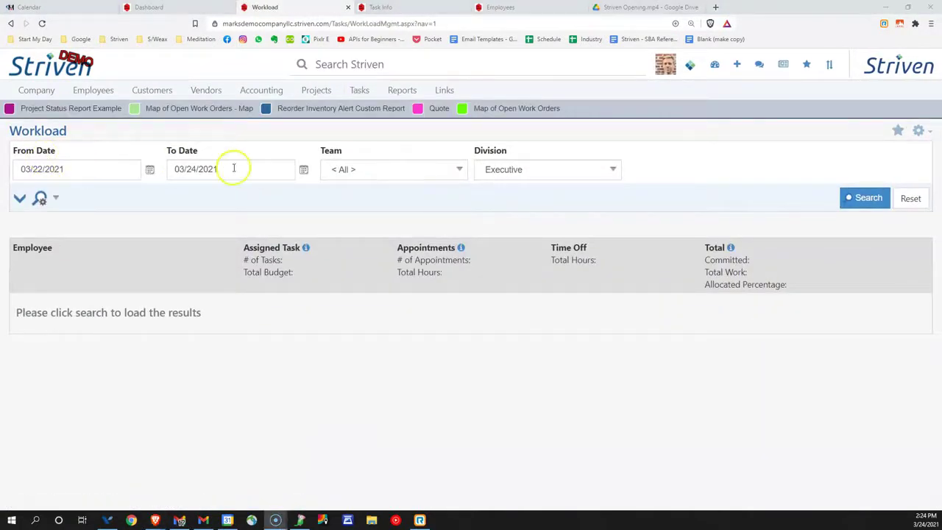
left_click(391, 170)
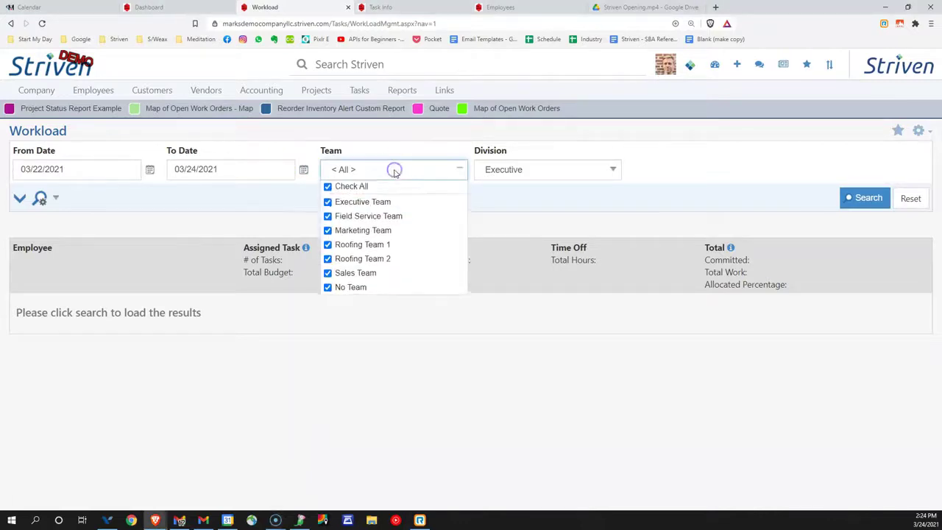
left_click(328, 190)
left_click(327, 218)
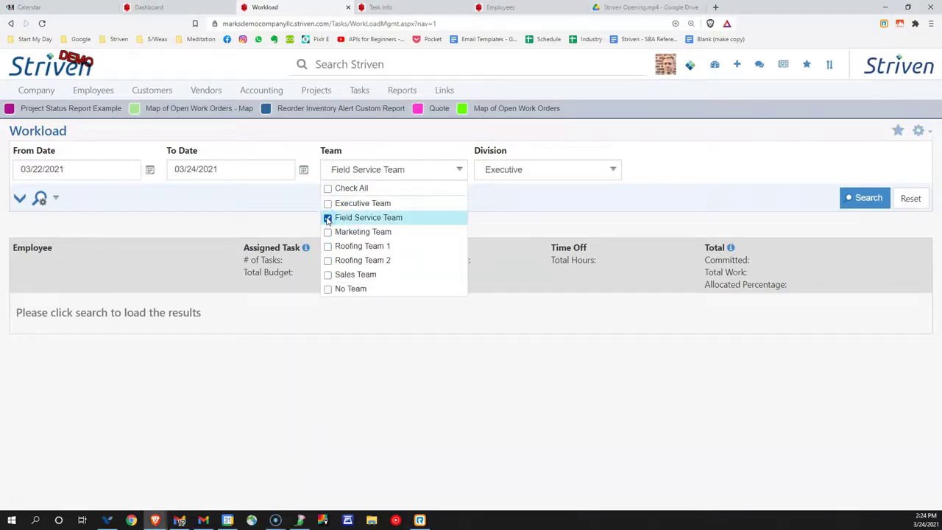
left_click(215, 206)
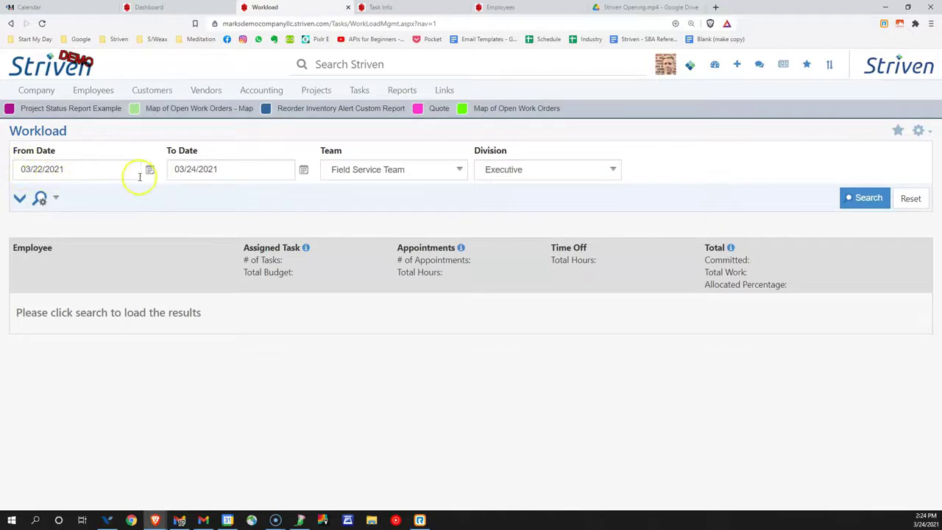
- Set the From Date to 01/01/2021 and run the report, listing 8 tasks at 2.00% allocated
left_click(19, 198)
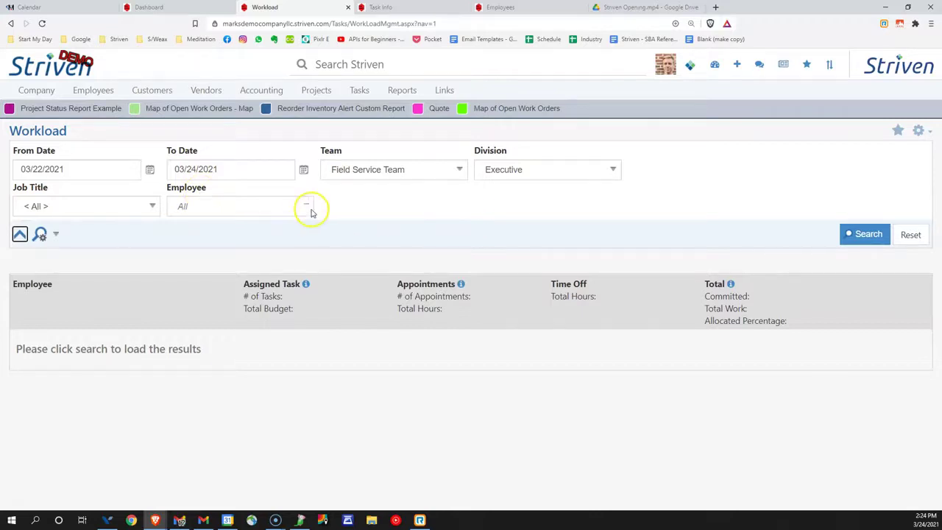
left_click(149, 169)
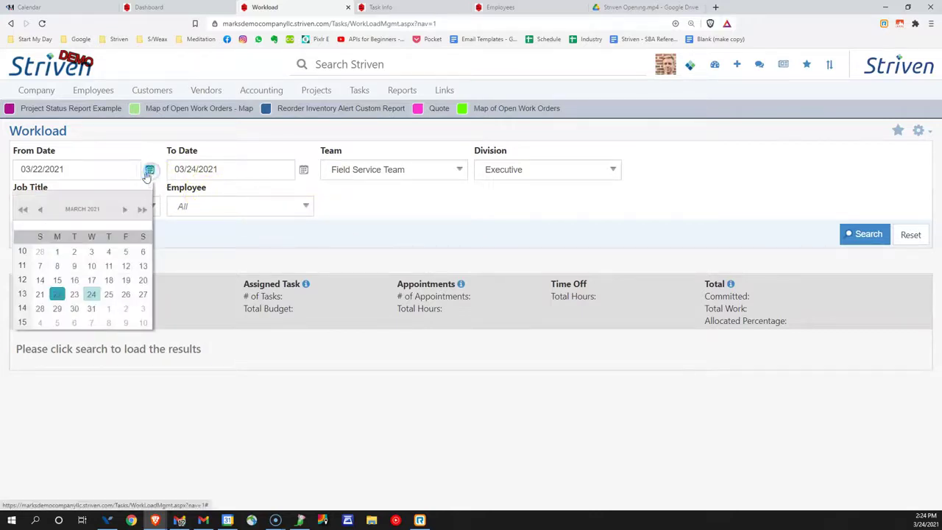
left_click(41, 210)
left_click(40, 210)
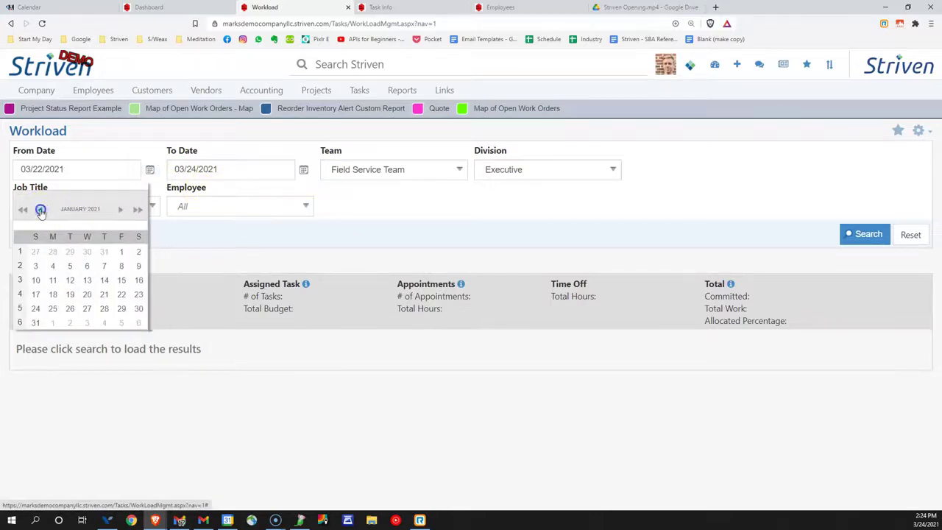
left_click(122, 252)
left_click(863, 234)
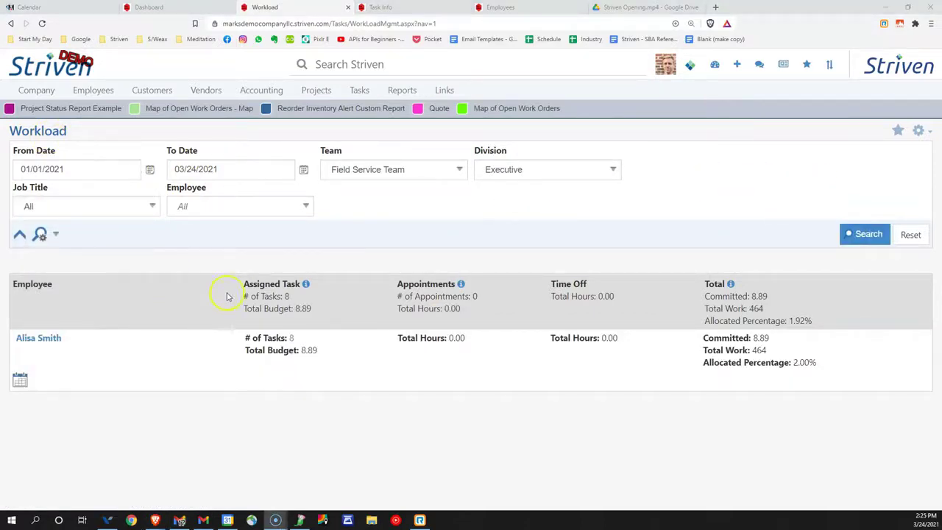
- Highlight the Assigned Task, Appointments and Time Off column headings in the Workload report
left_click_drag(244, 284, 302, 284)
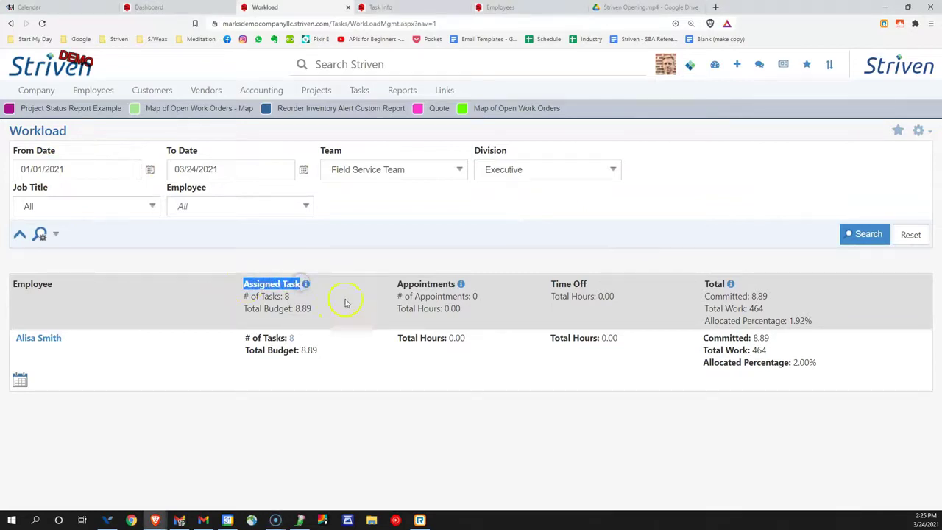
left_click_drag(399, 283, 451, 287)
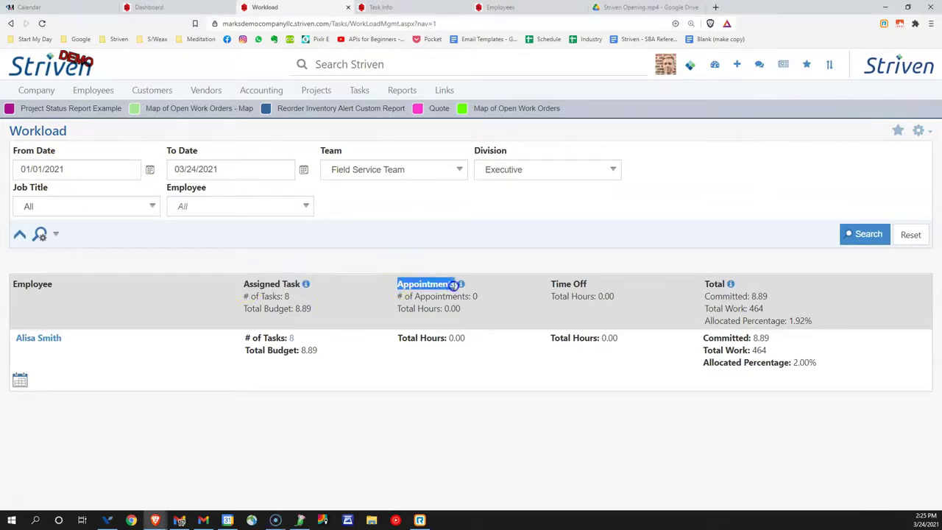
left_click(563, 253)
left_click_drag(552, 284, 596, 284)
- Clear the heading highlight and bring up the Tasks page list via the profile menu
left_click(620, 234)
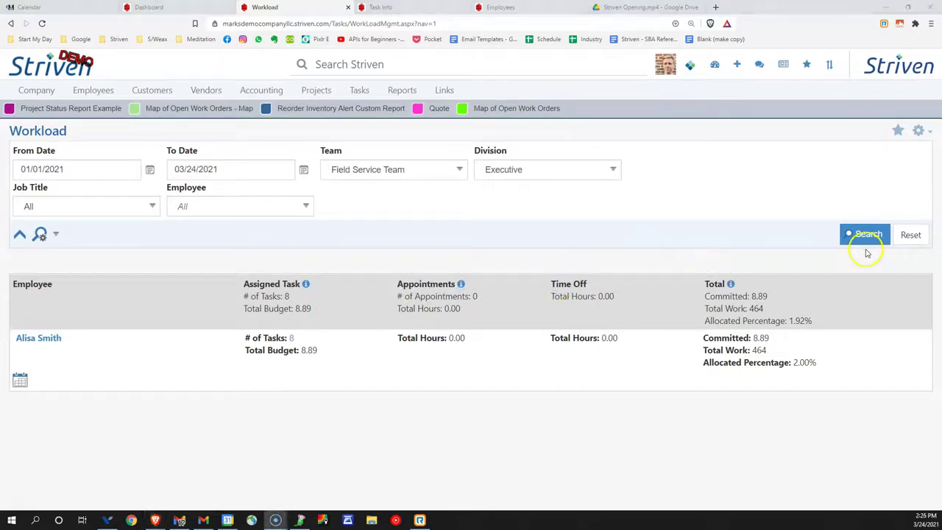
left_click(666, 68)
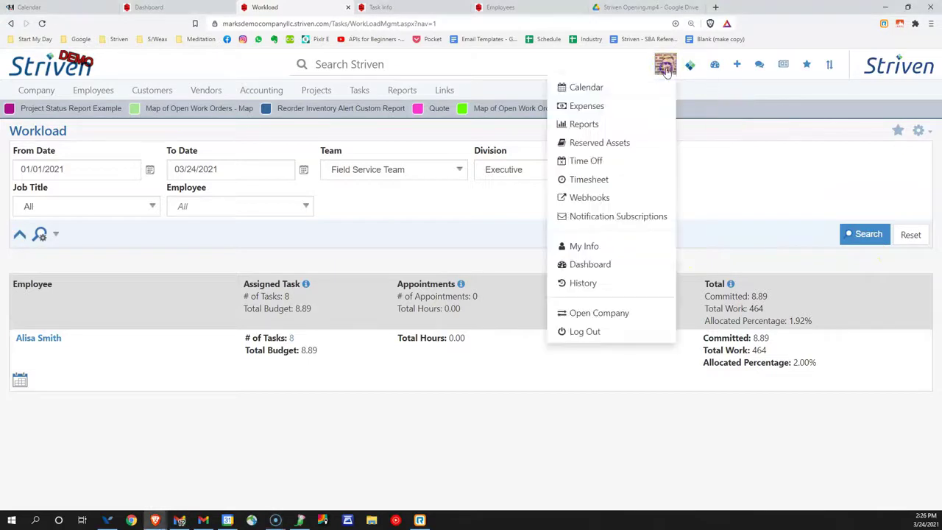
left_click(359, 90)
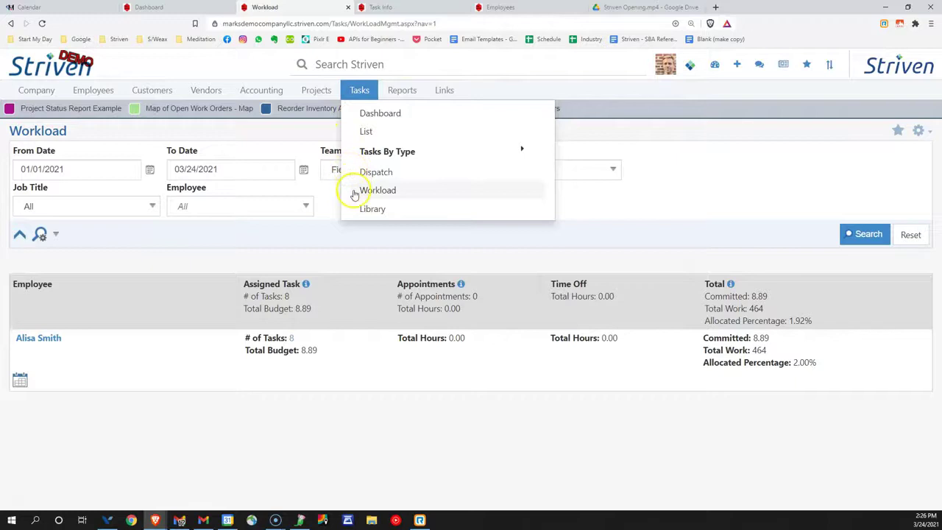